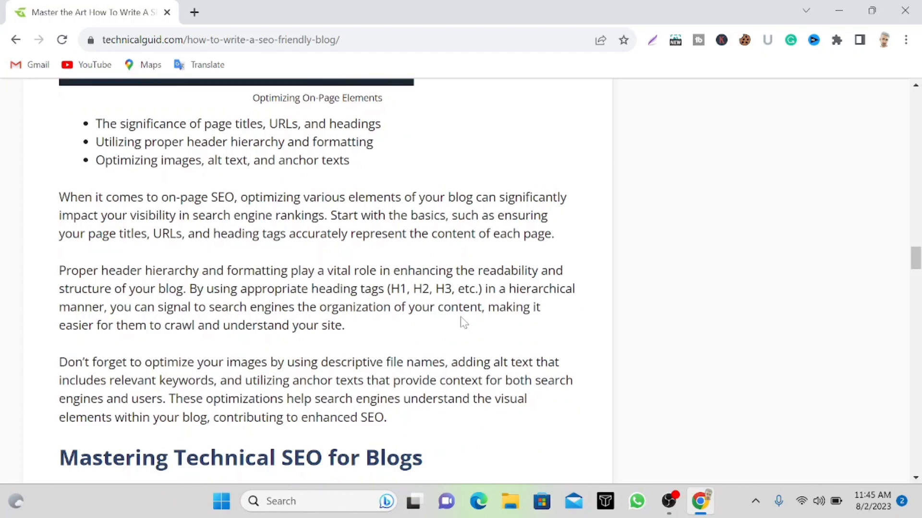
pyautogui.scroll(-2, 463, 323)
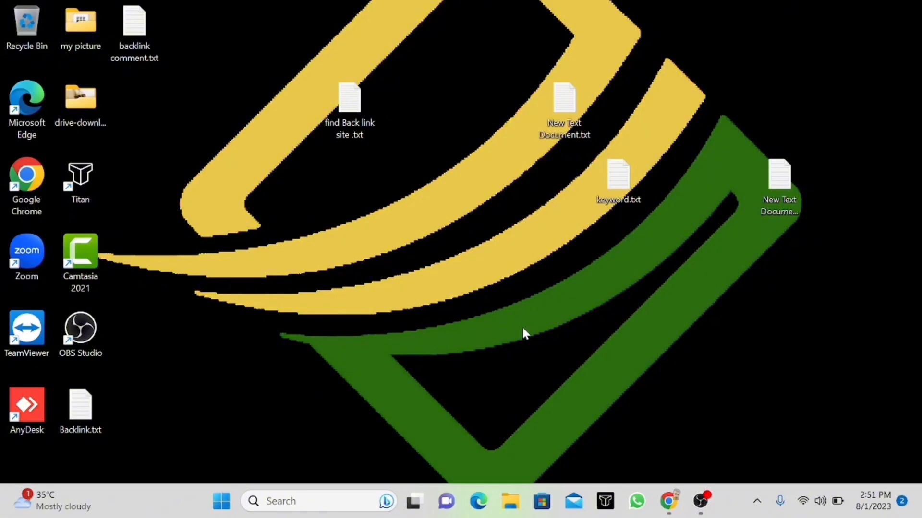
# - Switch to Chrome and bring up the GravityWrite history page
pyautogui.click(669, 512)
pyautogui.click(540, 12)
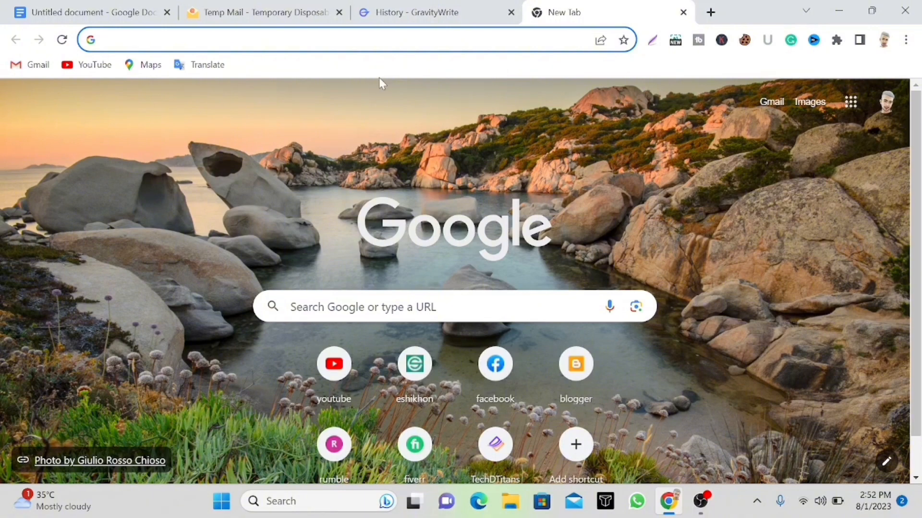
pyautogui.click(397, 11)
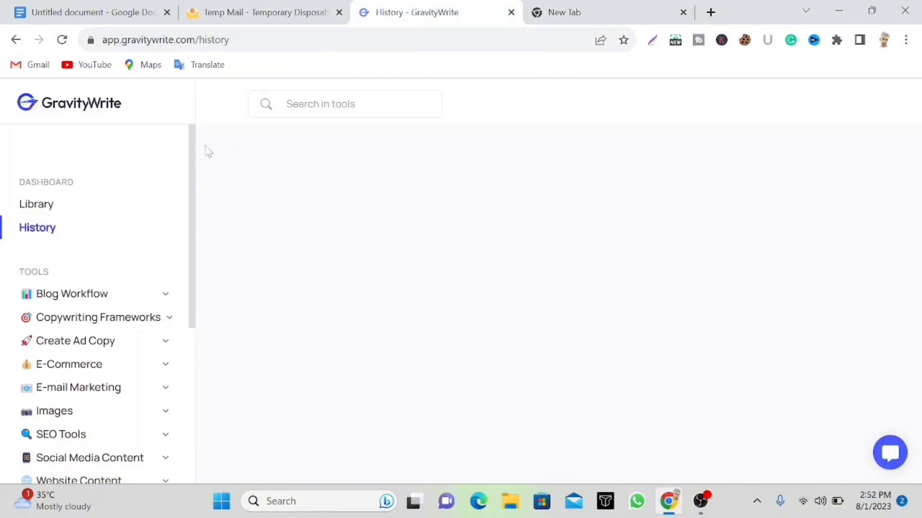
# - Expand the Blog Workflow tools in GravityWrite and open Blog Topic Ideas
pyautogui.moveTo(193, 194); pyautogui.dragTo(206, 211)
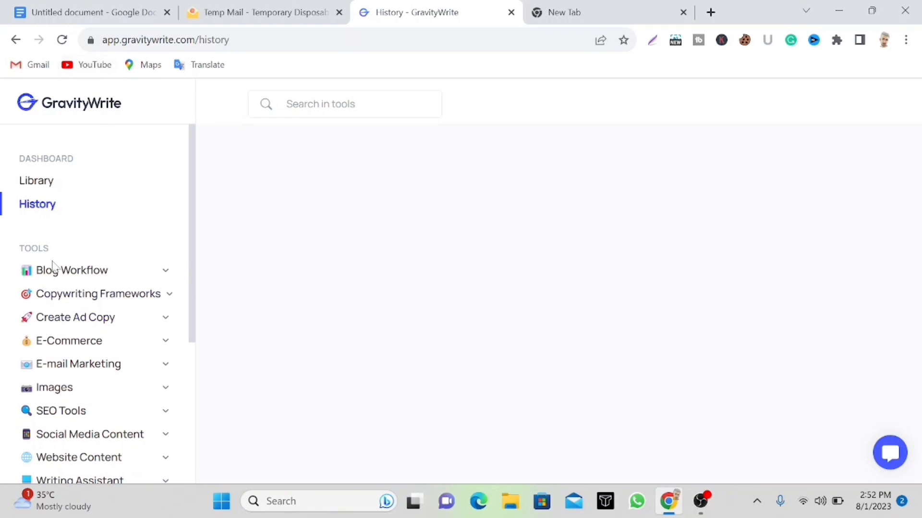
pyautogui.click(169, 279)
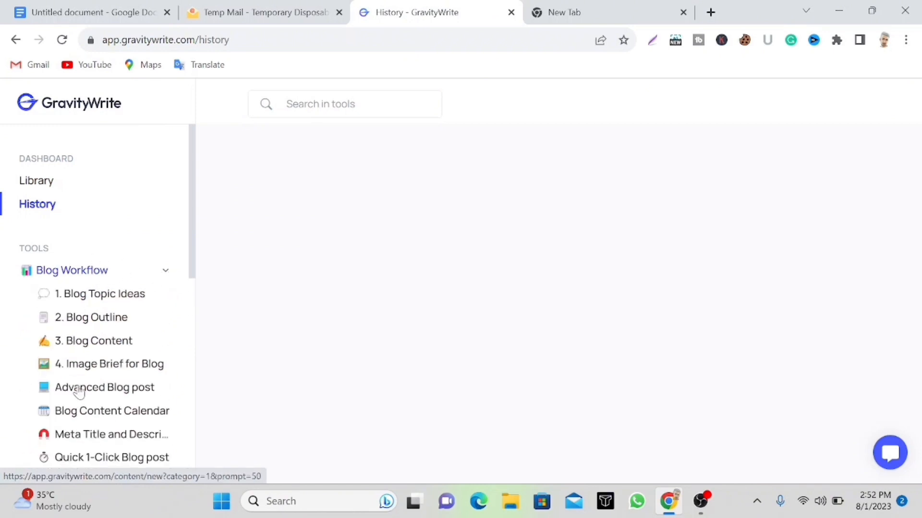
pyautogui.scroll(-3, 79, 392)
pyautogui.scroll(3, 62, 270)
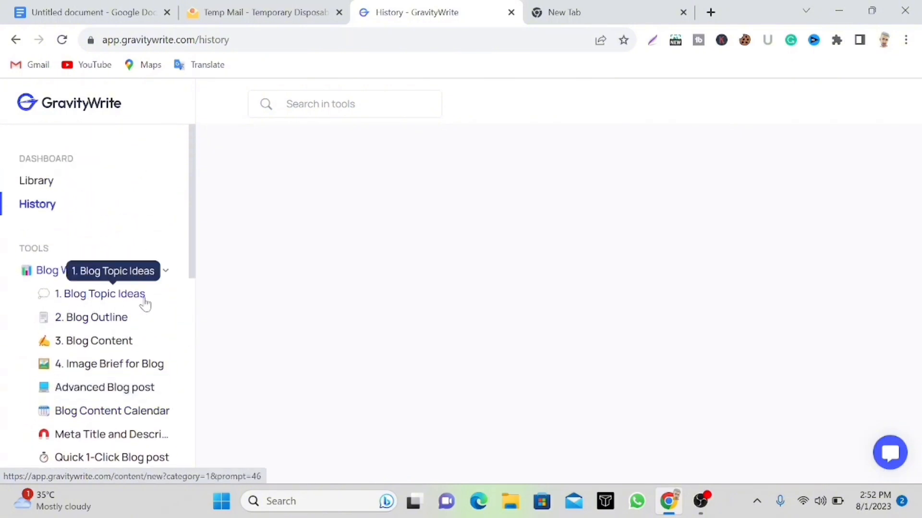
pyautogui.click(126, 300)
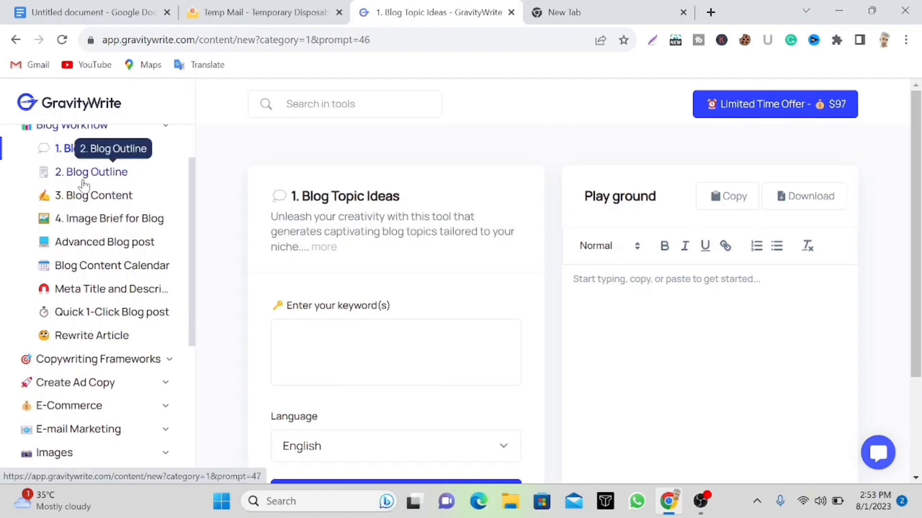
# - Open the Blog Outline tool and select the entire outline generated for "how to write a seo friendly blog"
pyautogui.click(110, 183)
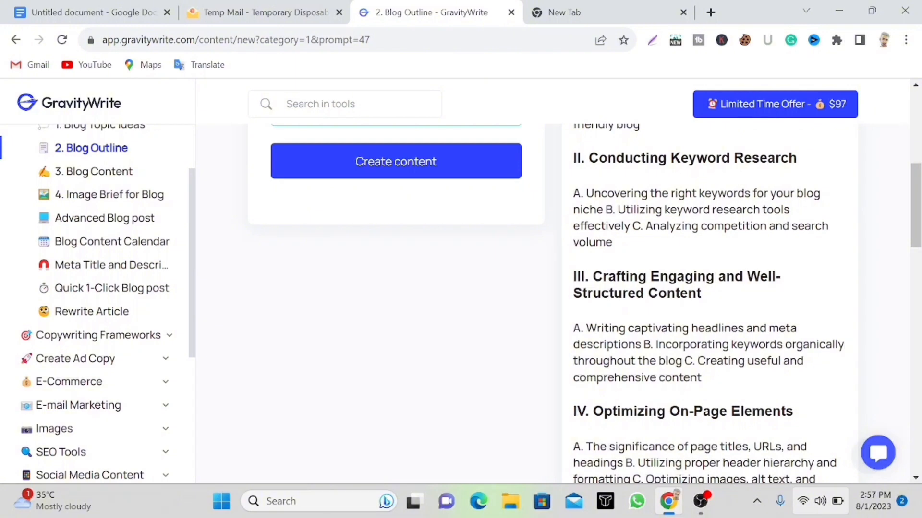
pyautogui.scroll(6, 552, 305)
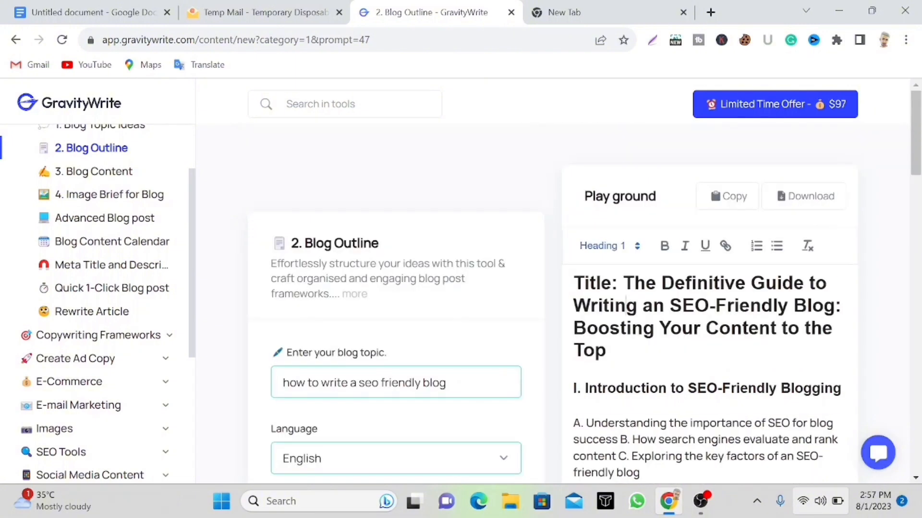
pyautogui.hotkey('ctrl', 'a')
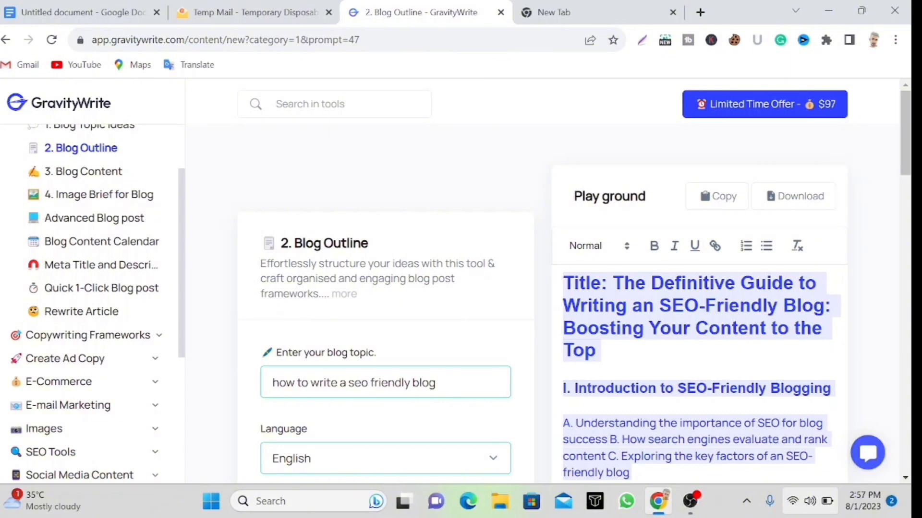
# - Generate the article with the Blog Content tool from the pasted outline, using the Friendly tone and English language
pyautogui.click(117, 174)
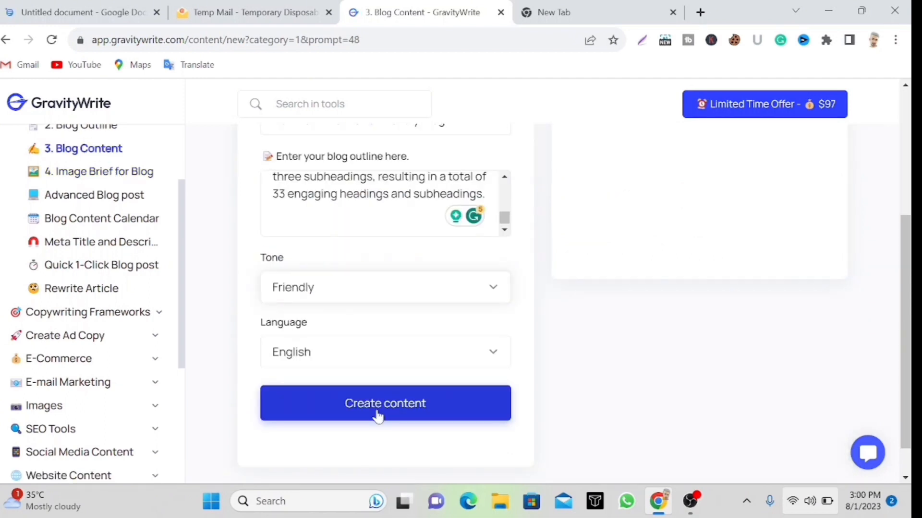
pyautogui.click(378, 417)
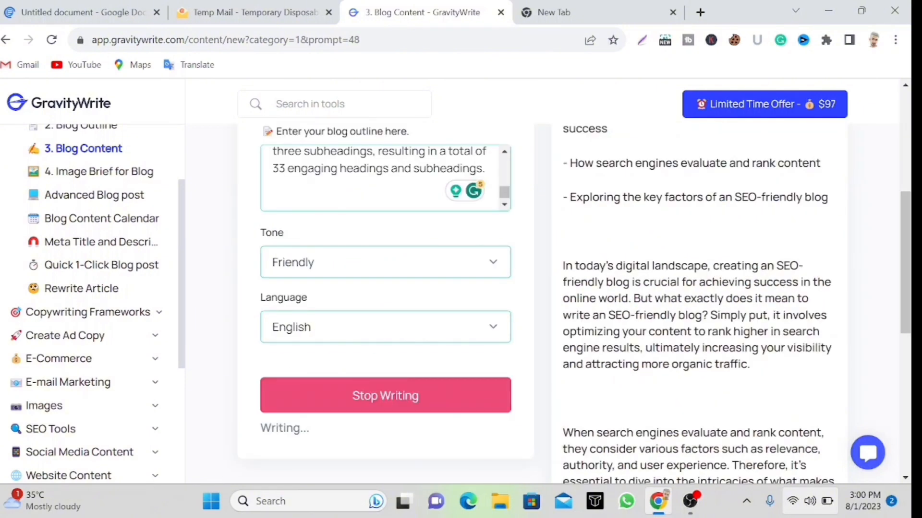
pyautogui.scroll(1, 542, 288)
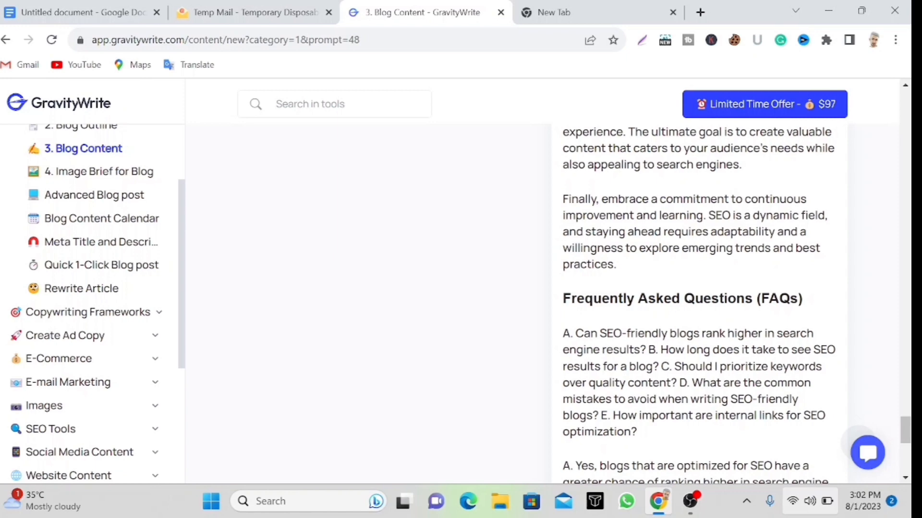
# - Review the generated article from the FAQs back to the introduction and select its entire text
pyautogui.scroll(10, 699, 305)
pyautogui.scroll(6, 699, 304)
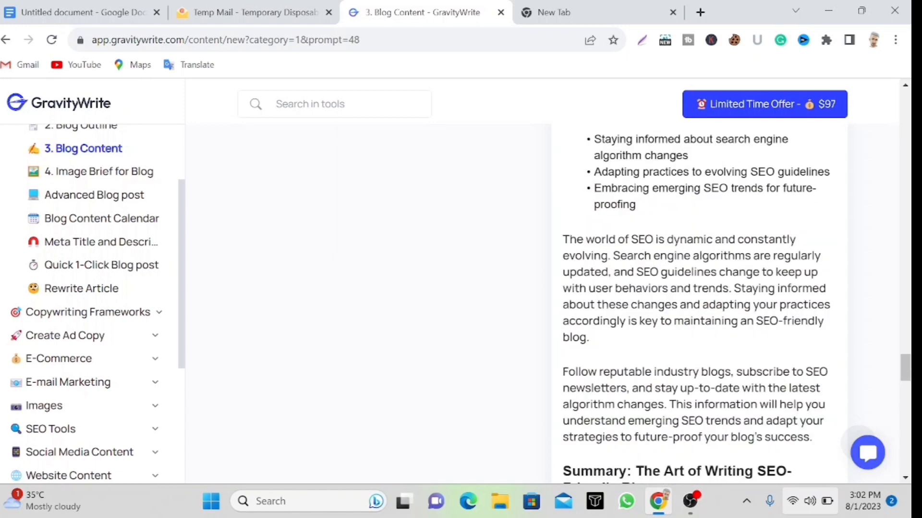
pyautogui.scroll(6, 699, 304)
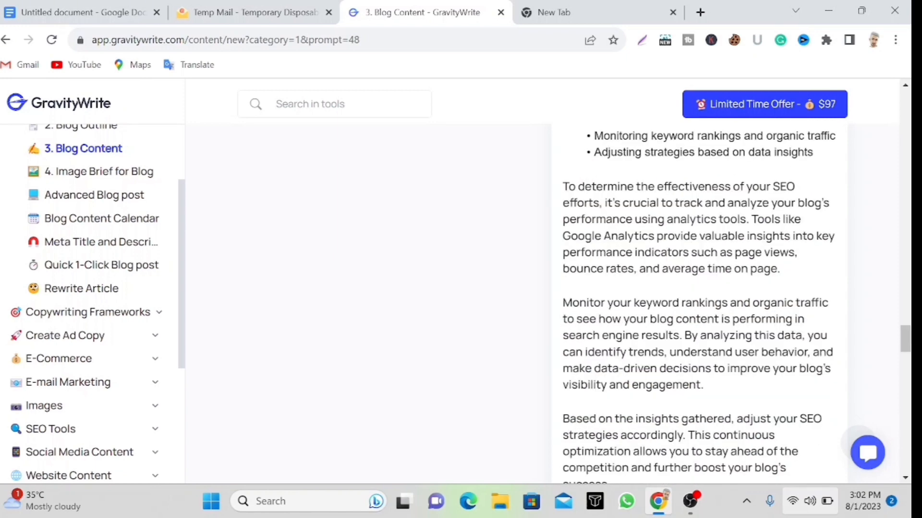
pyautogui.scroll(5, 699, 304)
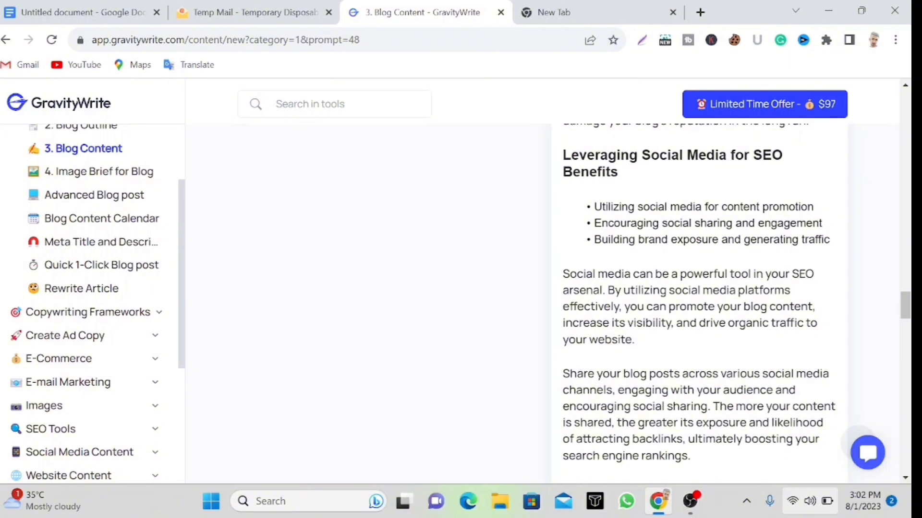
pyautogui.scroll(5, 194, 187)
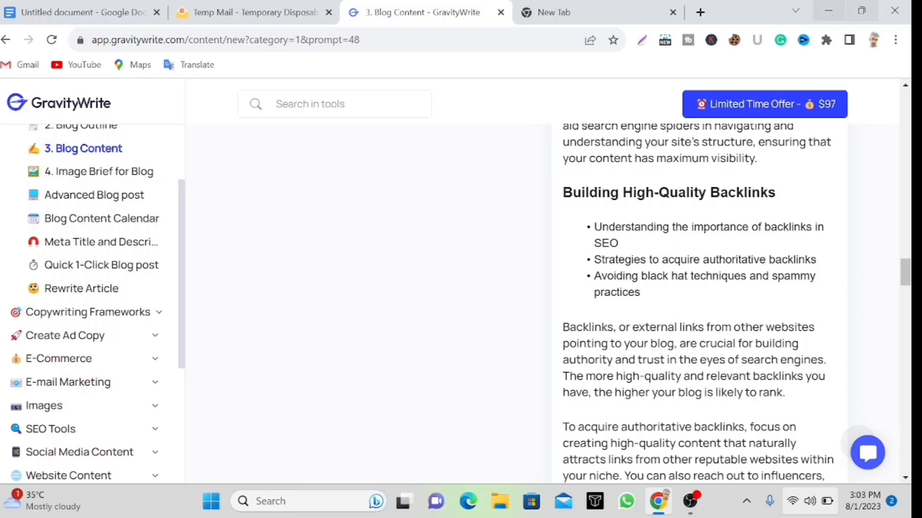
pyautogui.scroll(9, 699, 304)
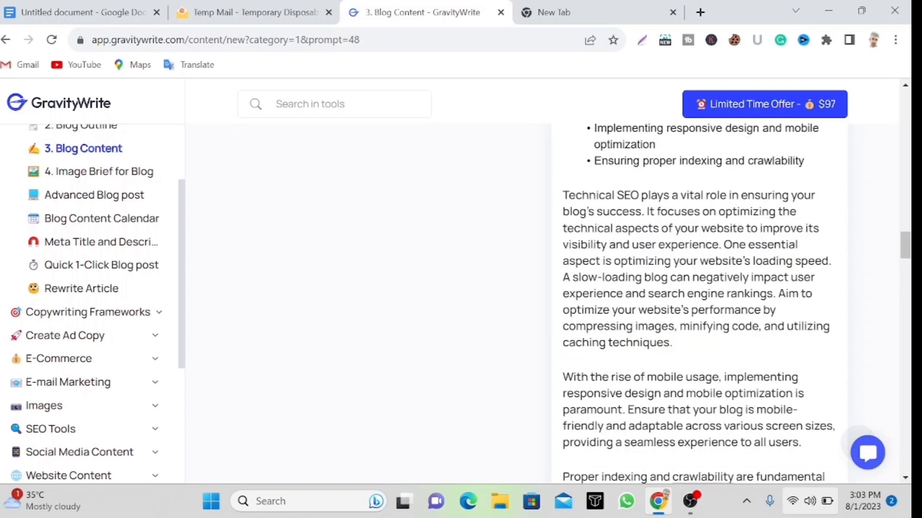
pyautogui.scroll(10, 699, 303)
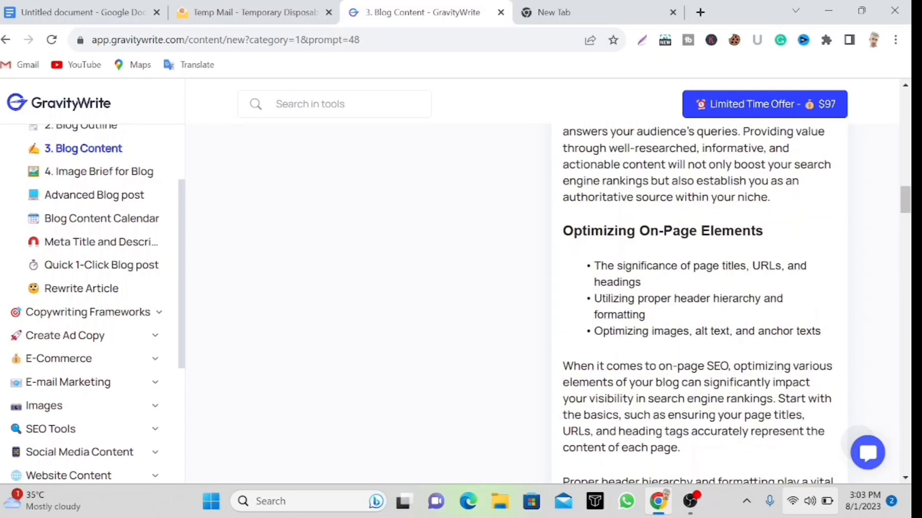
pyautogui.scroll(12, 699, 304)
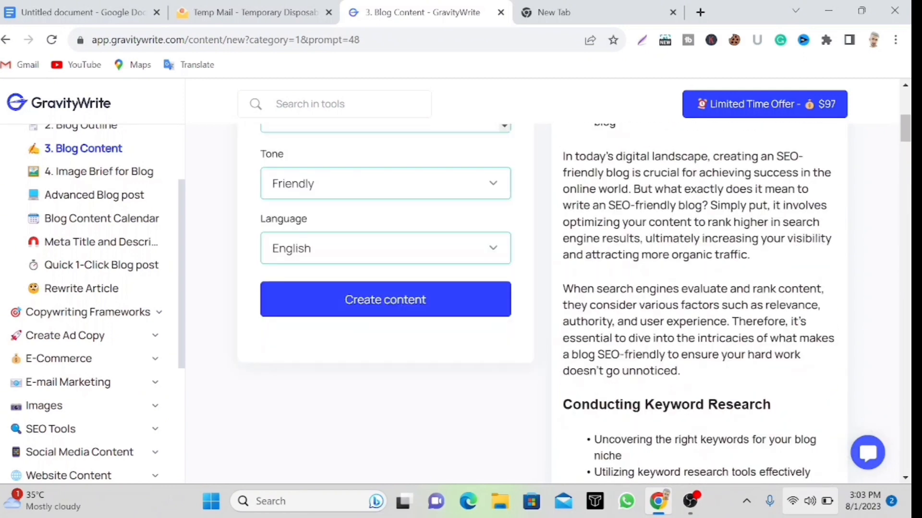
pyautogui.hotkey('ctrl', 'a')
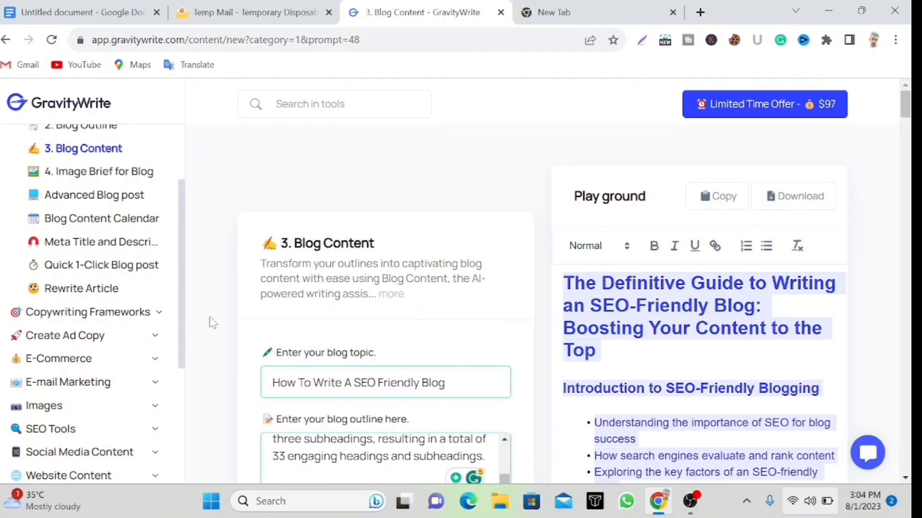
# - Generate image prompts from the blog outline with the Image Brief for Blog tool and read through them
pyautogui.scroll(5, 106, 405)
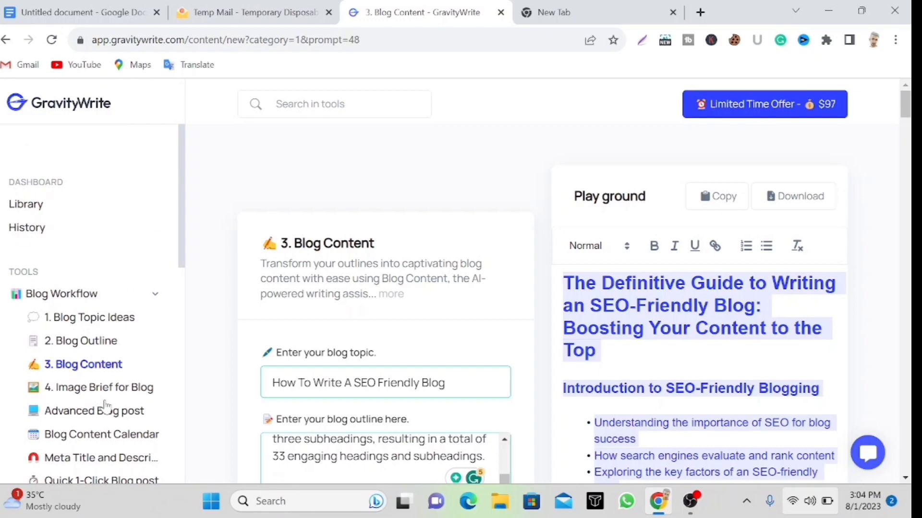
pyautogui.click(120, 396)
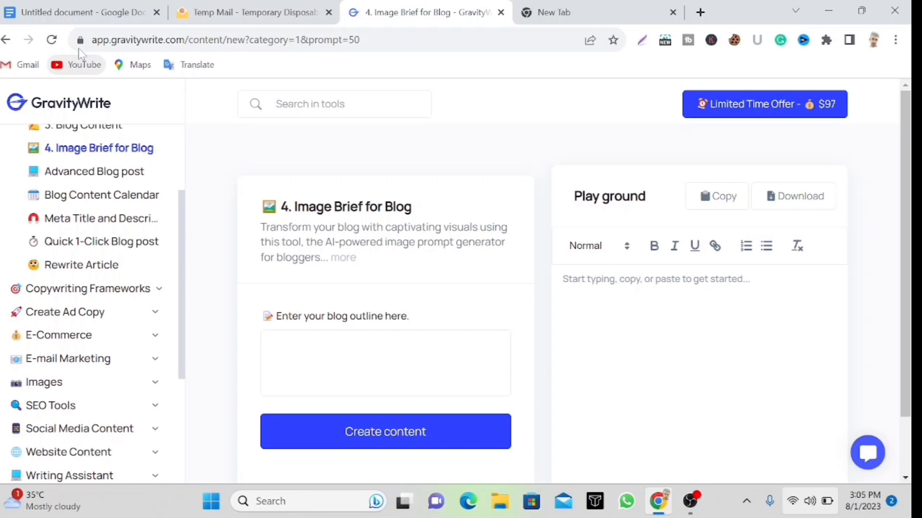
pyautogui.click(82, 13)
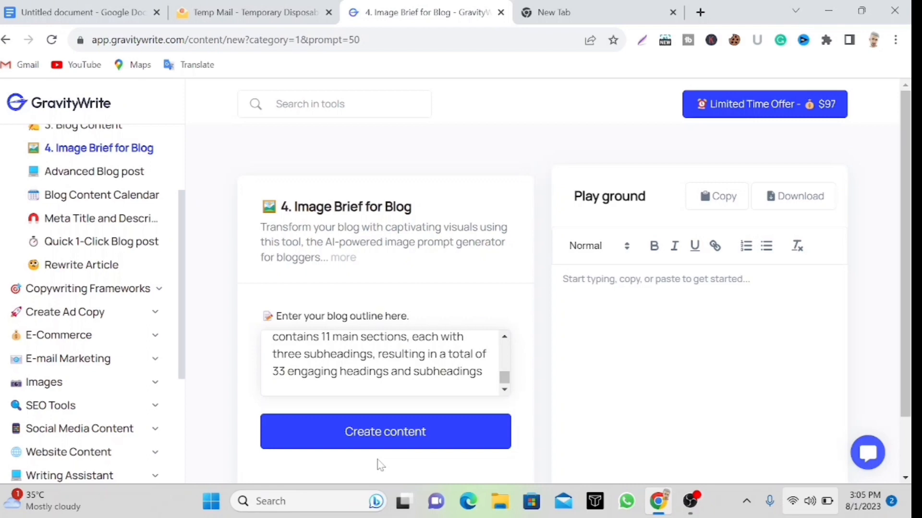
pyautogui.click(384, 431)
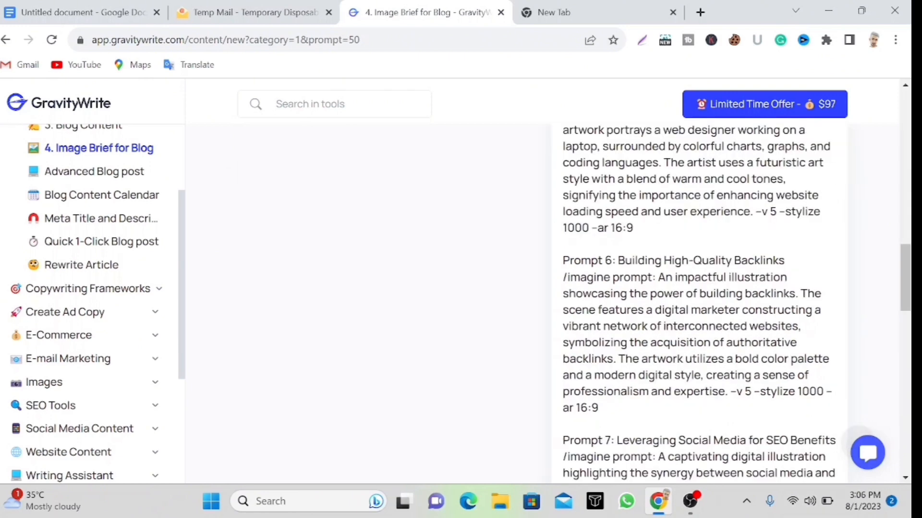
pyautogui.scroll(-5, 845, 261)
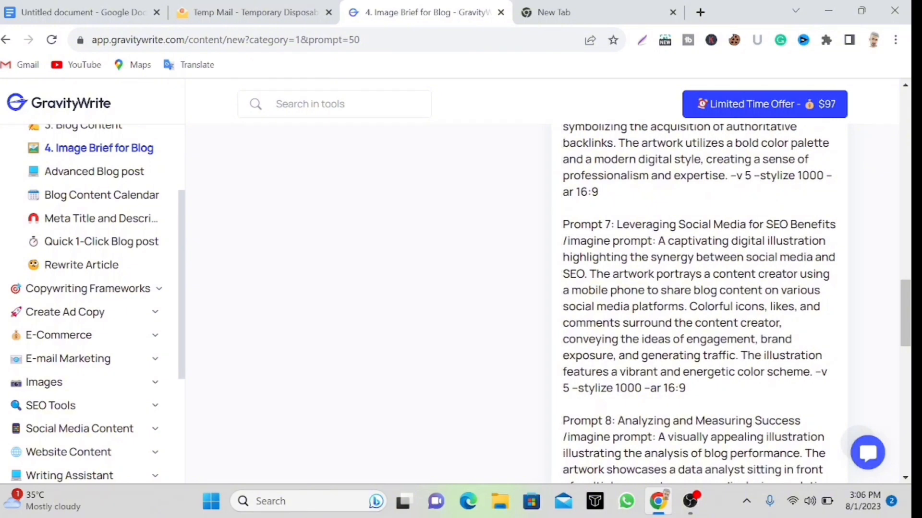
pyautogui.scroll(-10, 698, 298)
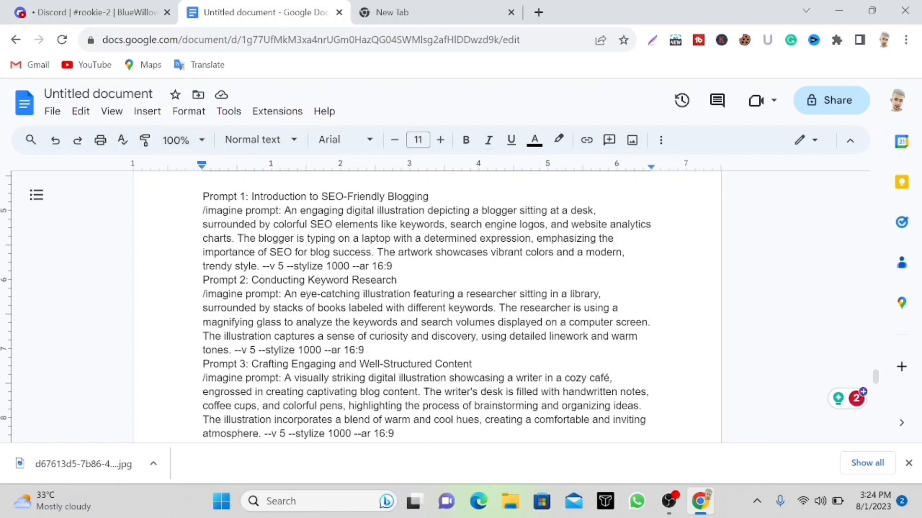
# - Copy the "Conducting Keyword Research" image prompt (Prompt 2) from the Google Docs document
pyautogui.click(94, 14)
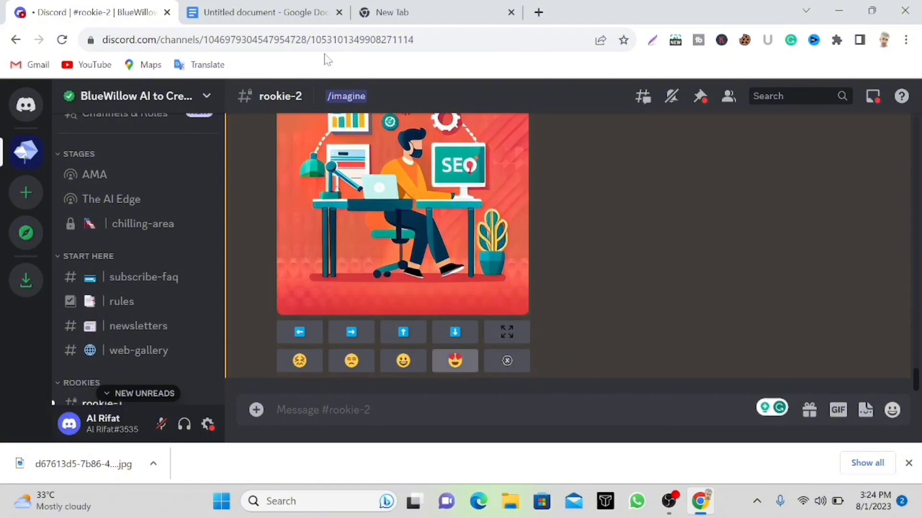
pyautogui.click(281, 13)
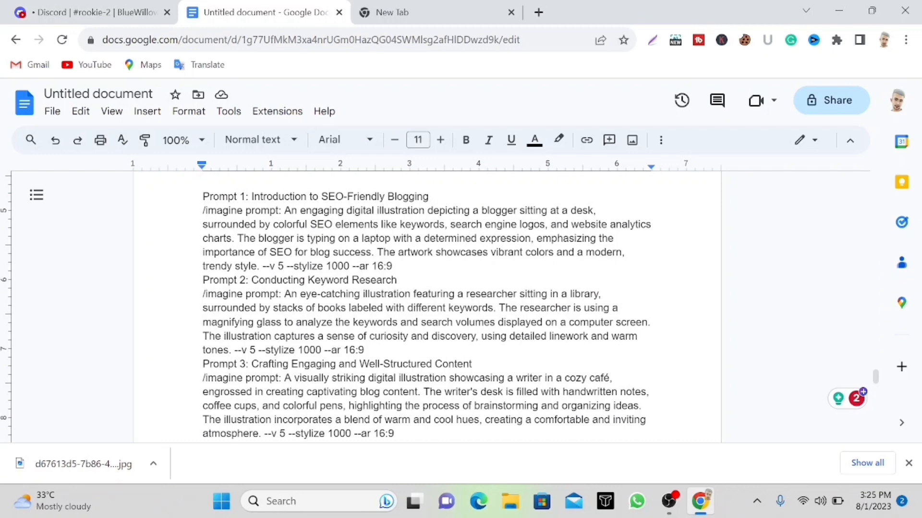
pyautogui.click(249, 280)
pyautogui.moveTo(249, 280); pyautogui.dragTo(358, 350)
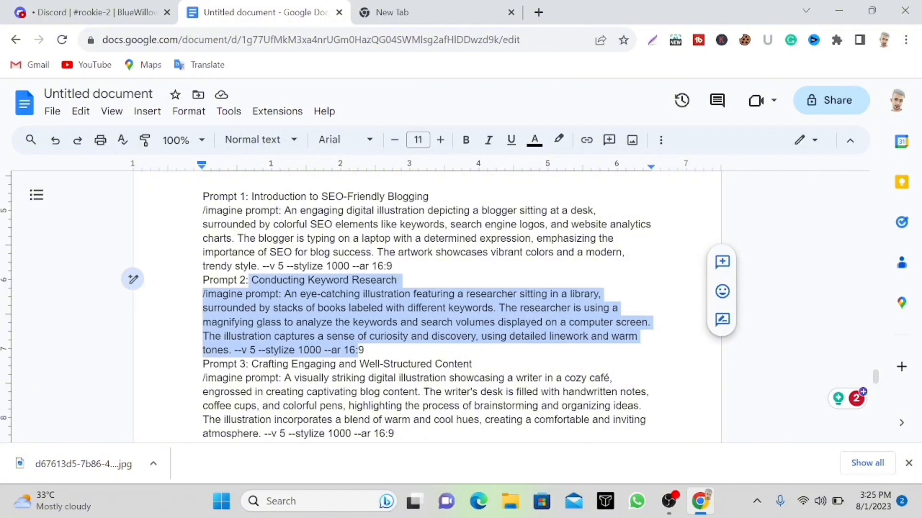
pyautogui.moveTo(359, 350); pyautogui.dragTo(366, 350)
pyautogui.hotkey('ctrl', 'c')
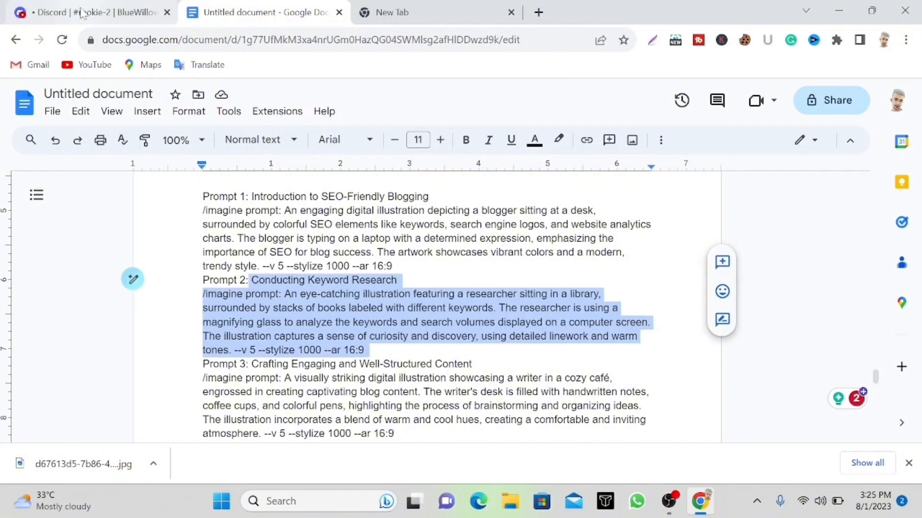
# - Submit the copied keyword research prompt with BlueWillow's /imagine command in the Discord rookie-2 channel
pyautogui.click(82, 13)
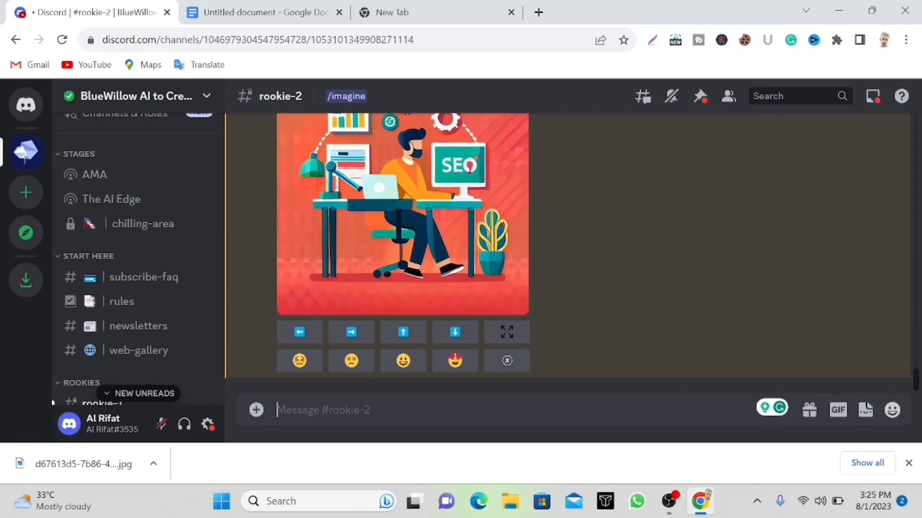
pyautogui.write('/')
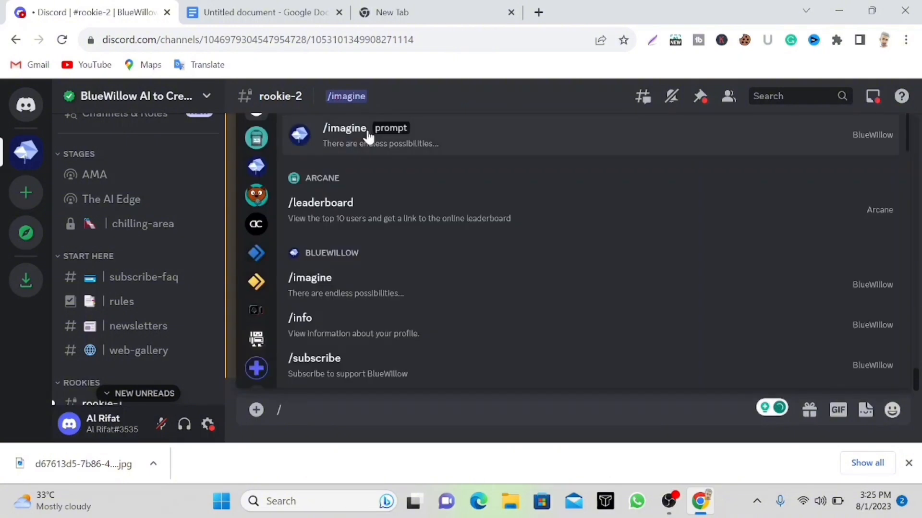
pyautogui.click(368, 138)
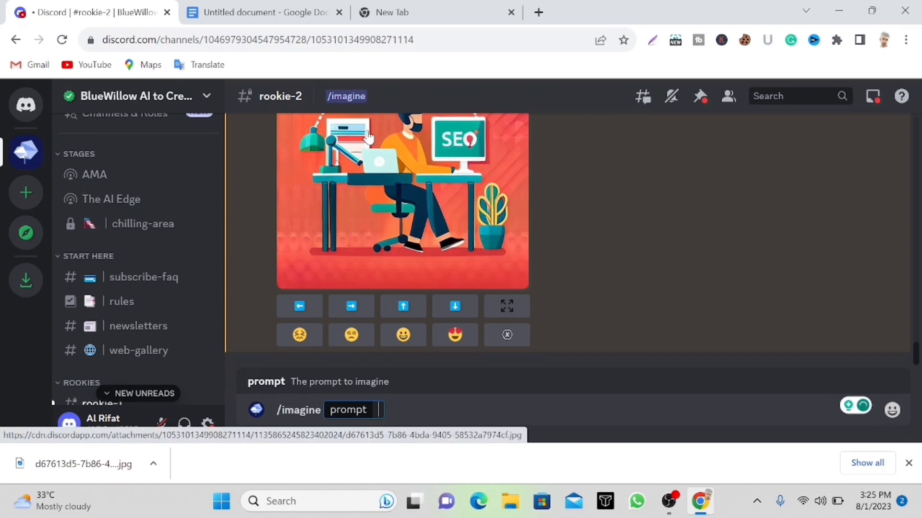
pyautogui.hotkey('ctrl', 'v')
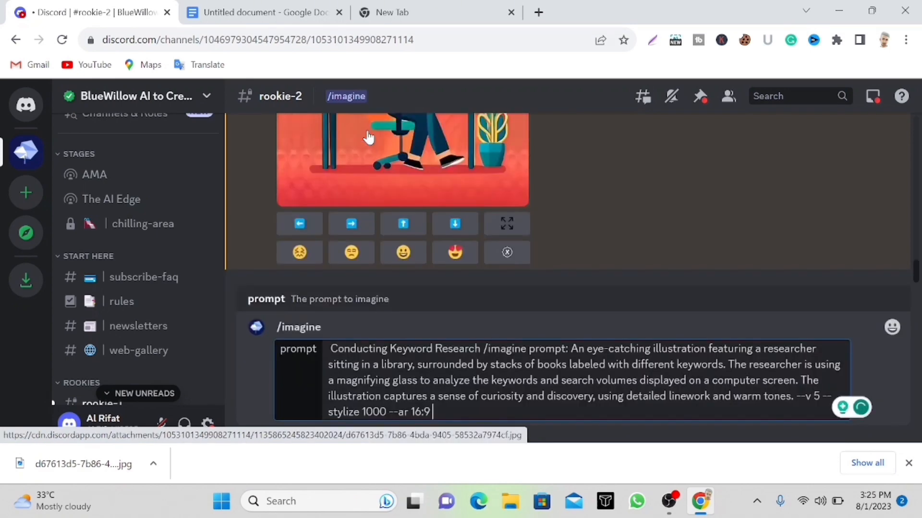
pyautogui.press('Return')
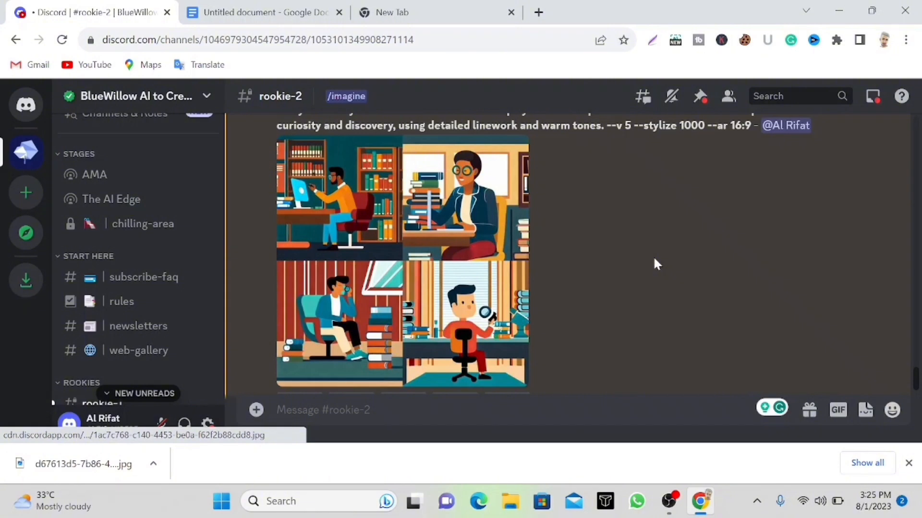
# - Examine the four generated researcher images and upscale the first one with U1
pyautogui.scroll(2, 591, 298)
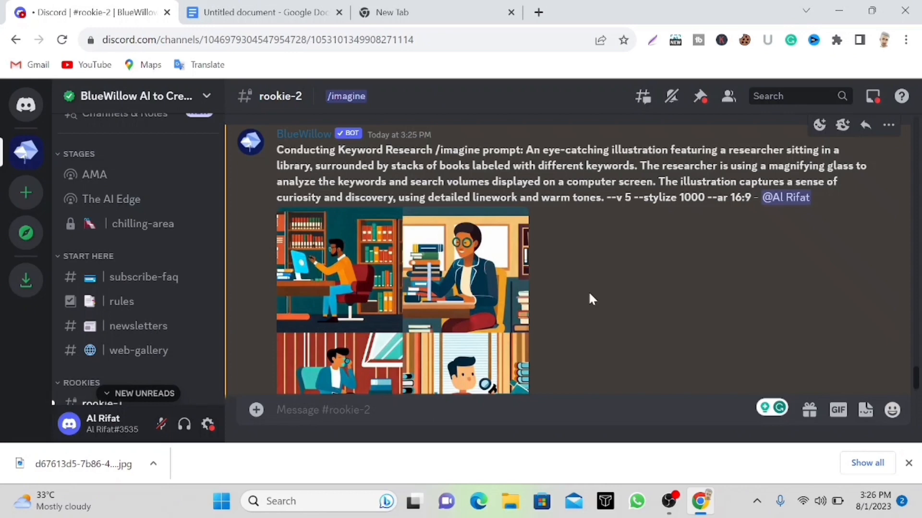
pyautogui.scroll(-3, 462, 251)
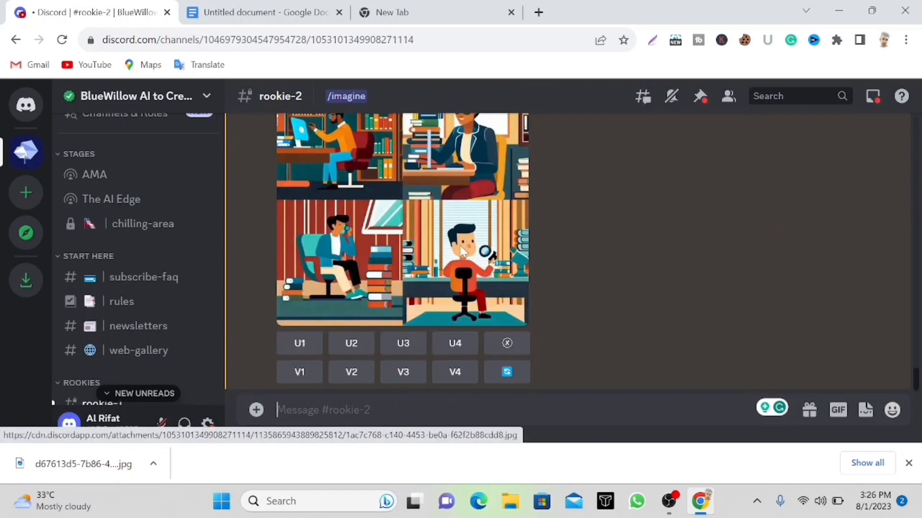
pyautogui.scroll(1, 461, 252)
pyautogui.scroll(-1, 330, 341)
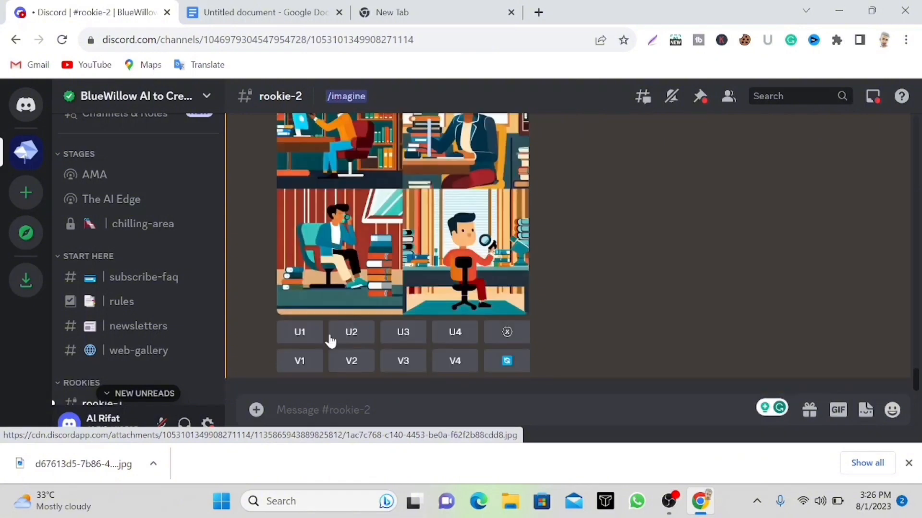
pyautogui.click(302, 336)
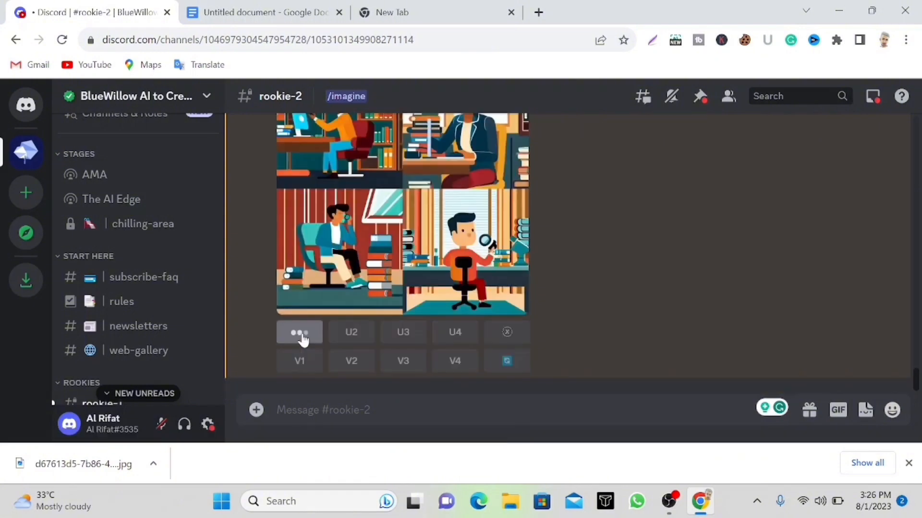